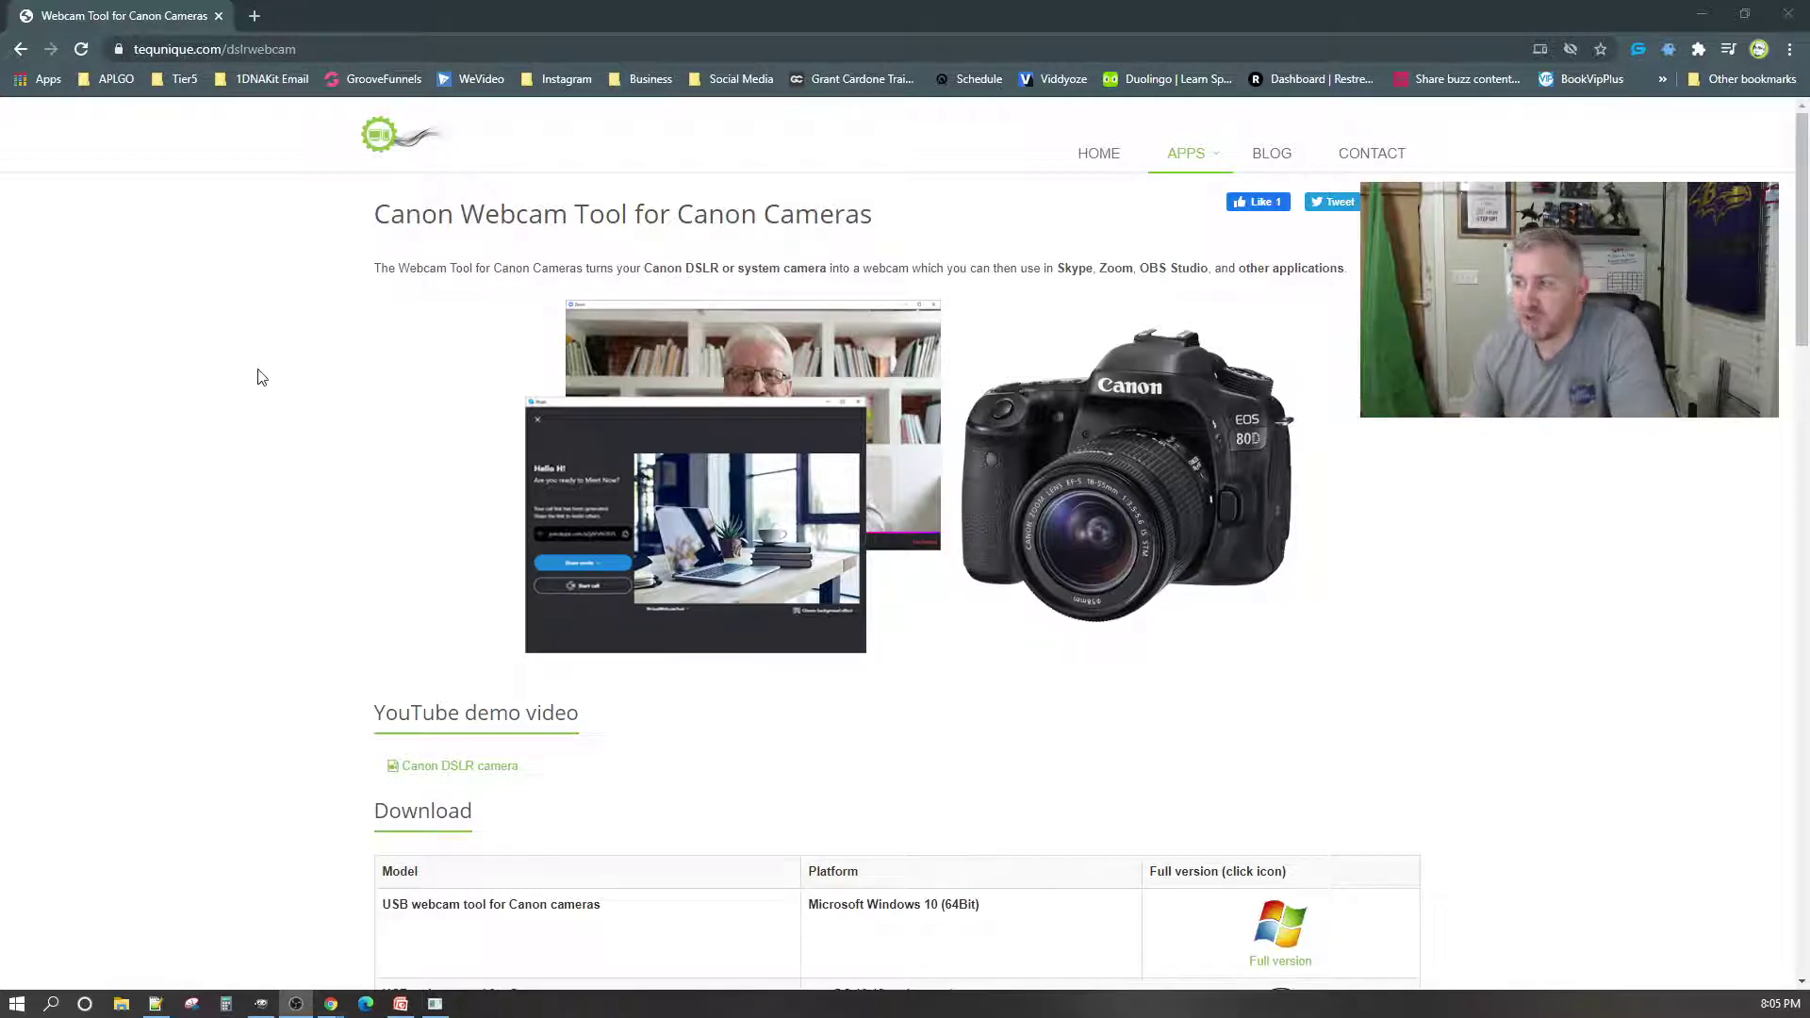
Find and highlight EOS REBEL T2i in the supported Canon cameras list, then scroll back to the download table.
scroll(261, 377, down, 2)
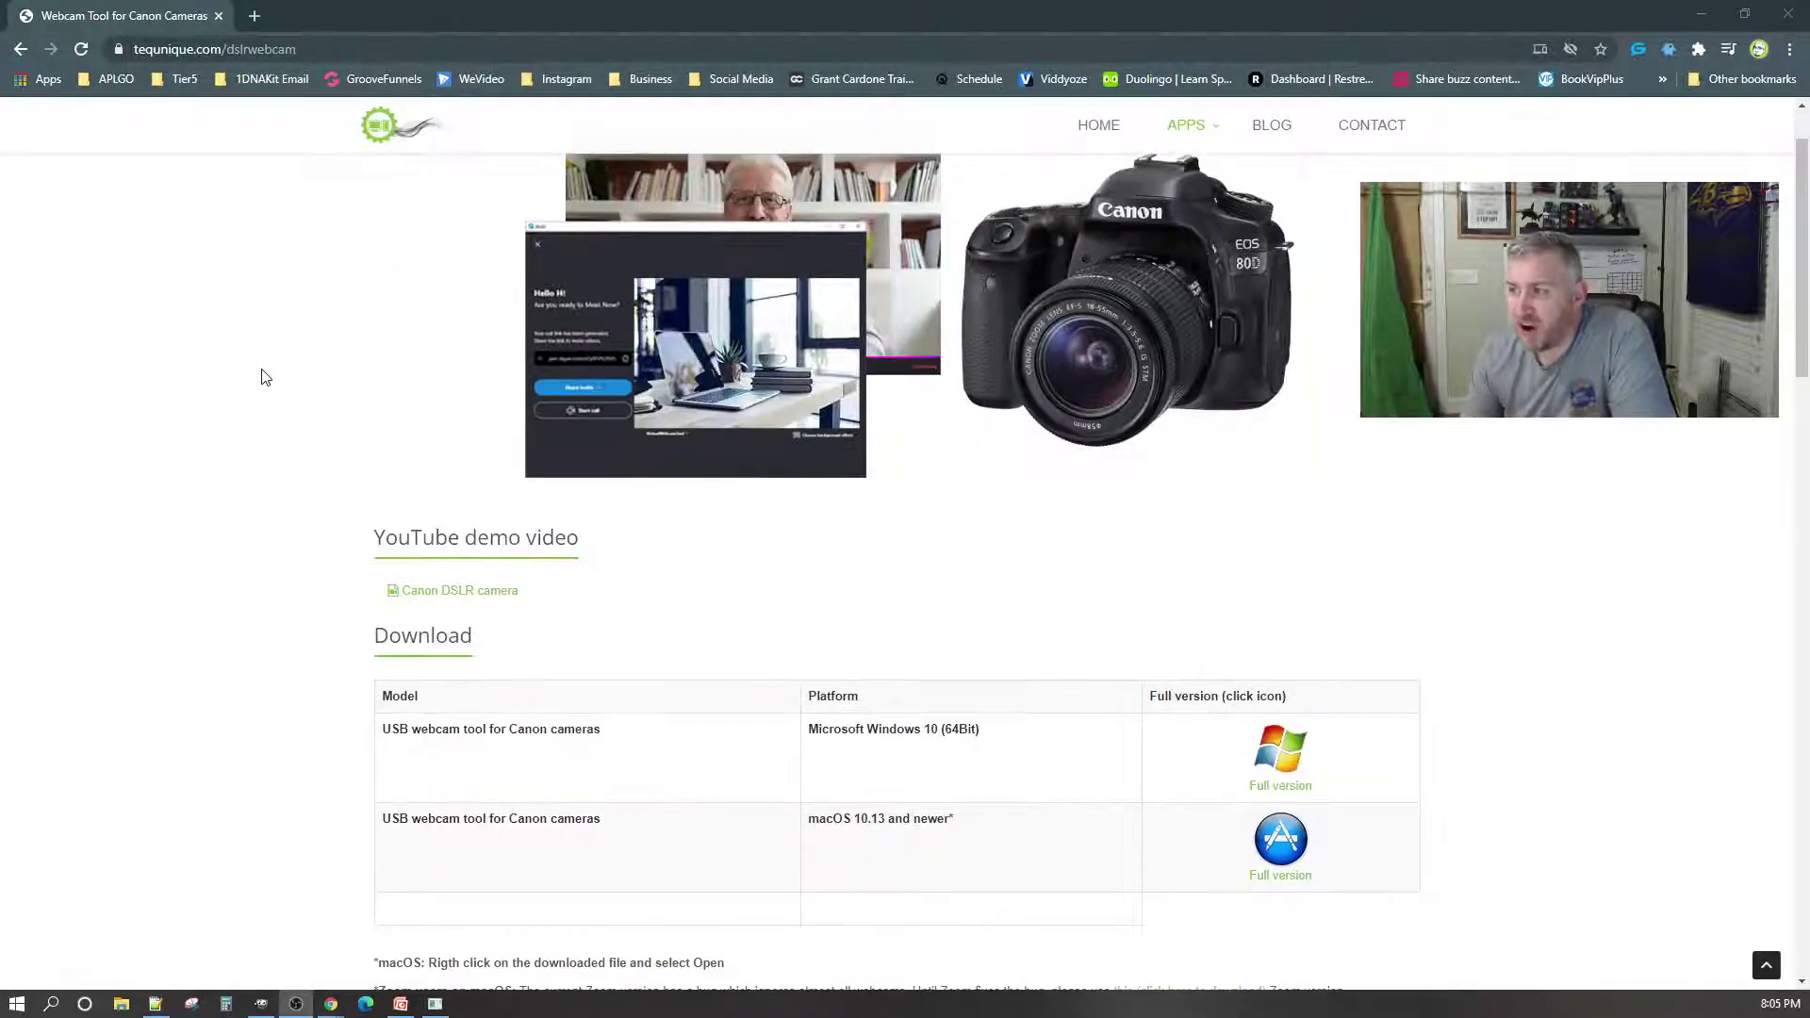
scroll(251, 321, down, 4)
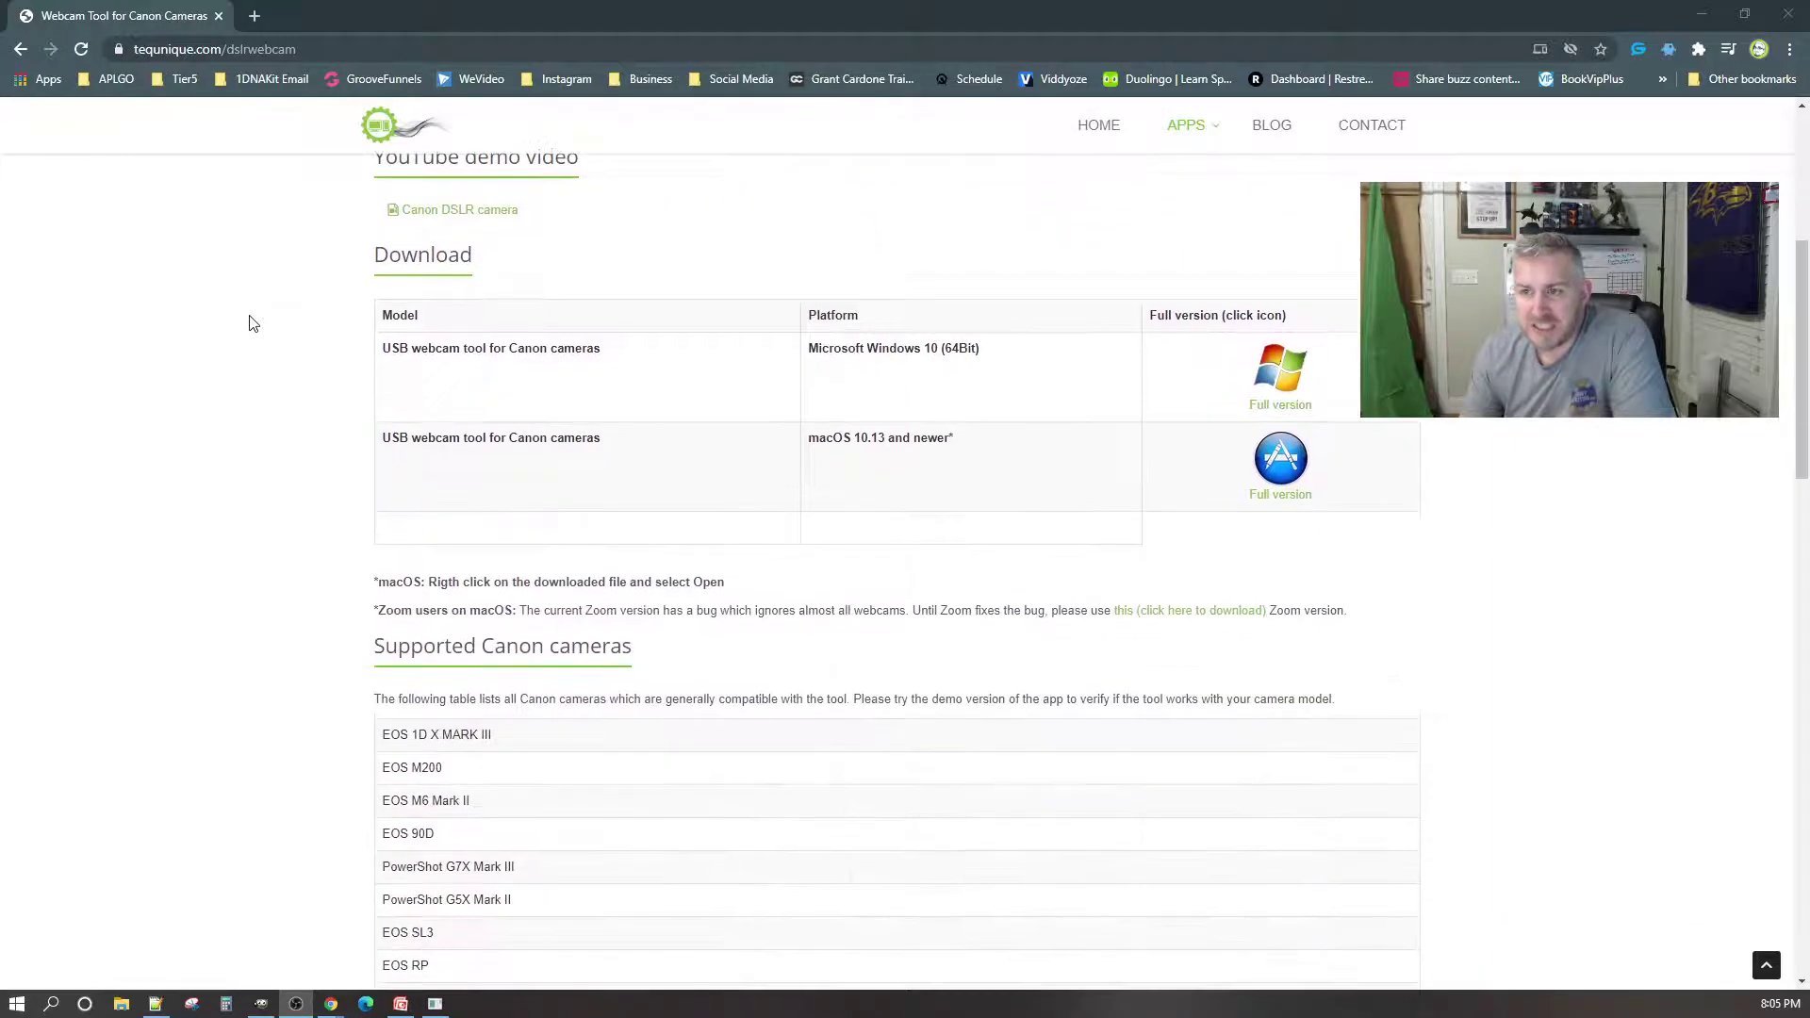
scroll(251, 326, down, 10)
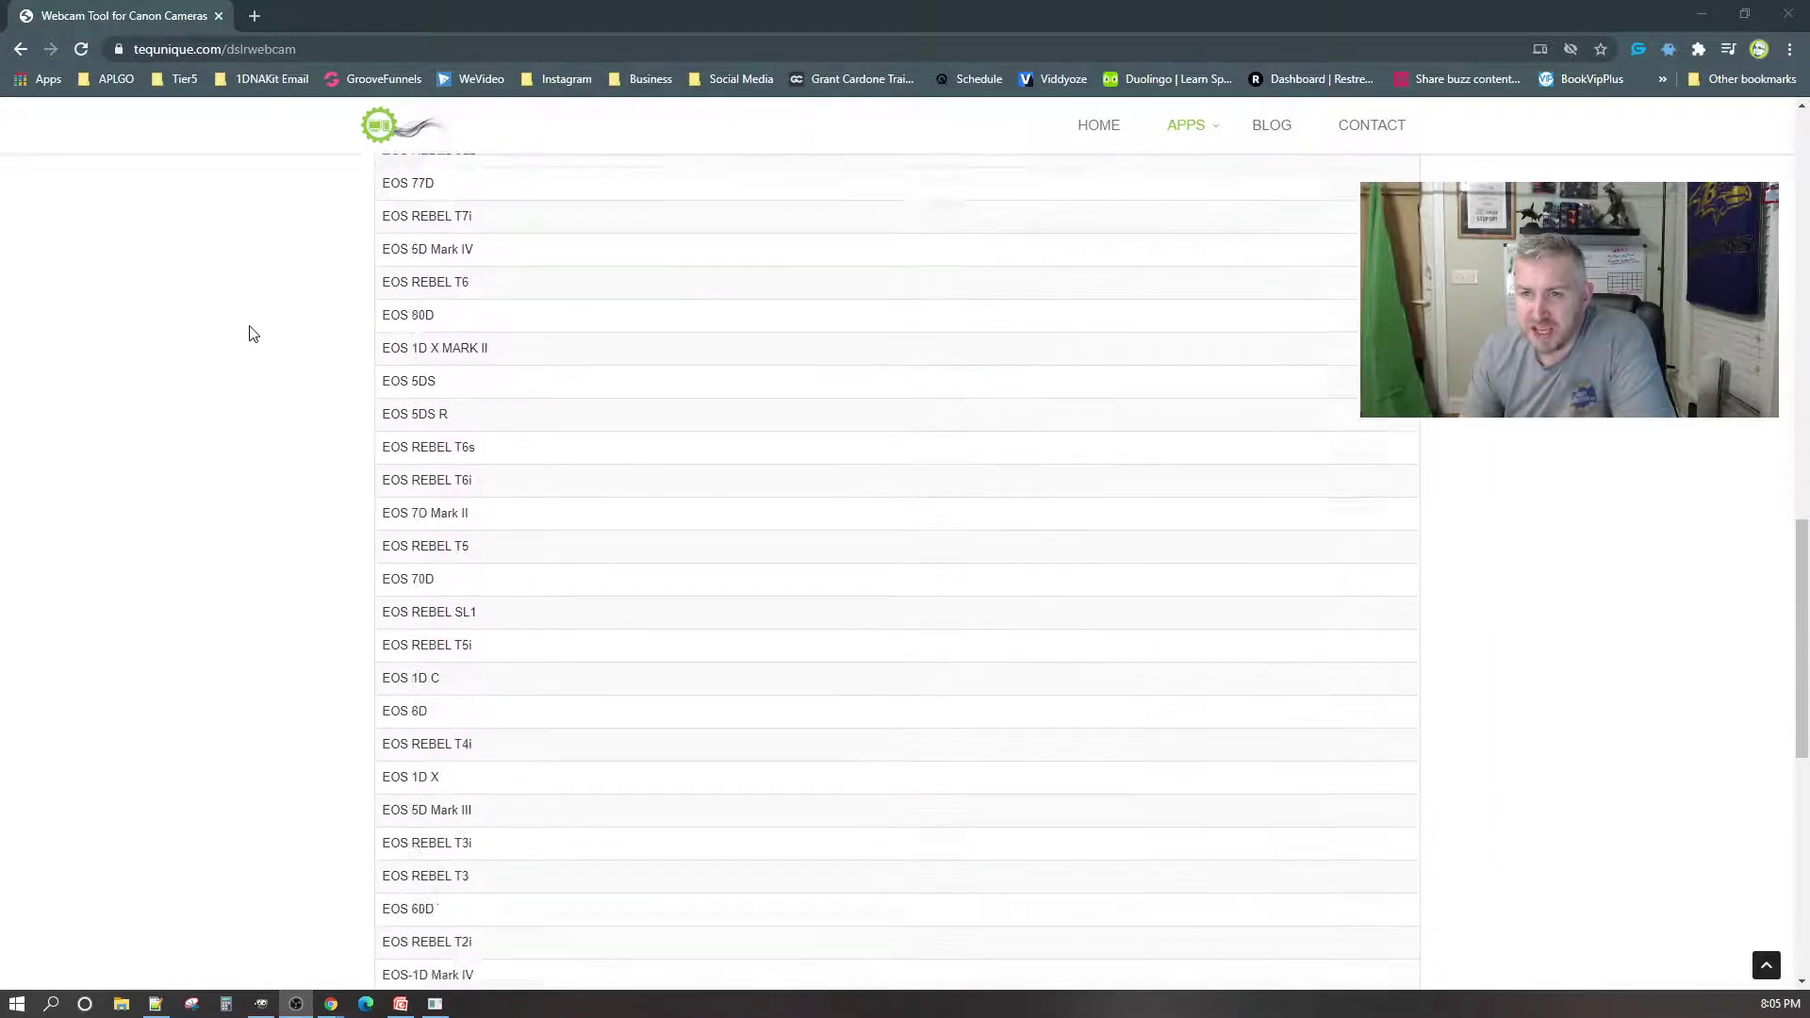
scroll(250, 333, down, 6)
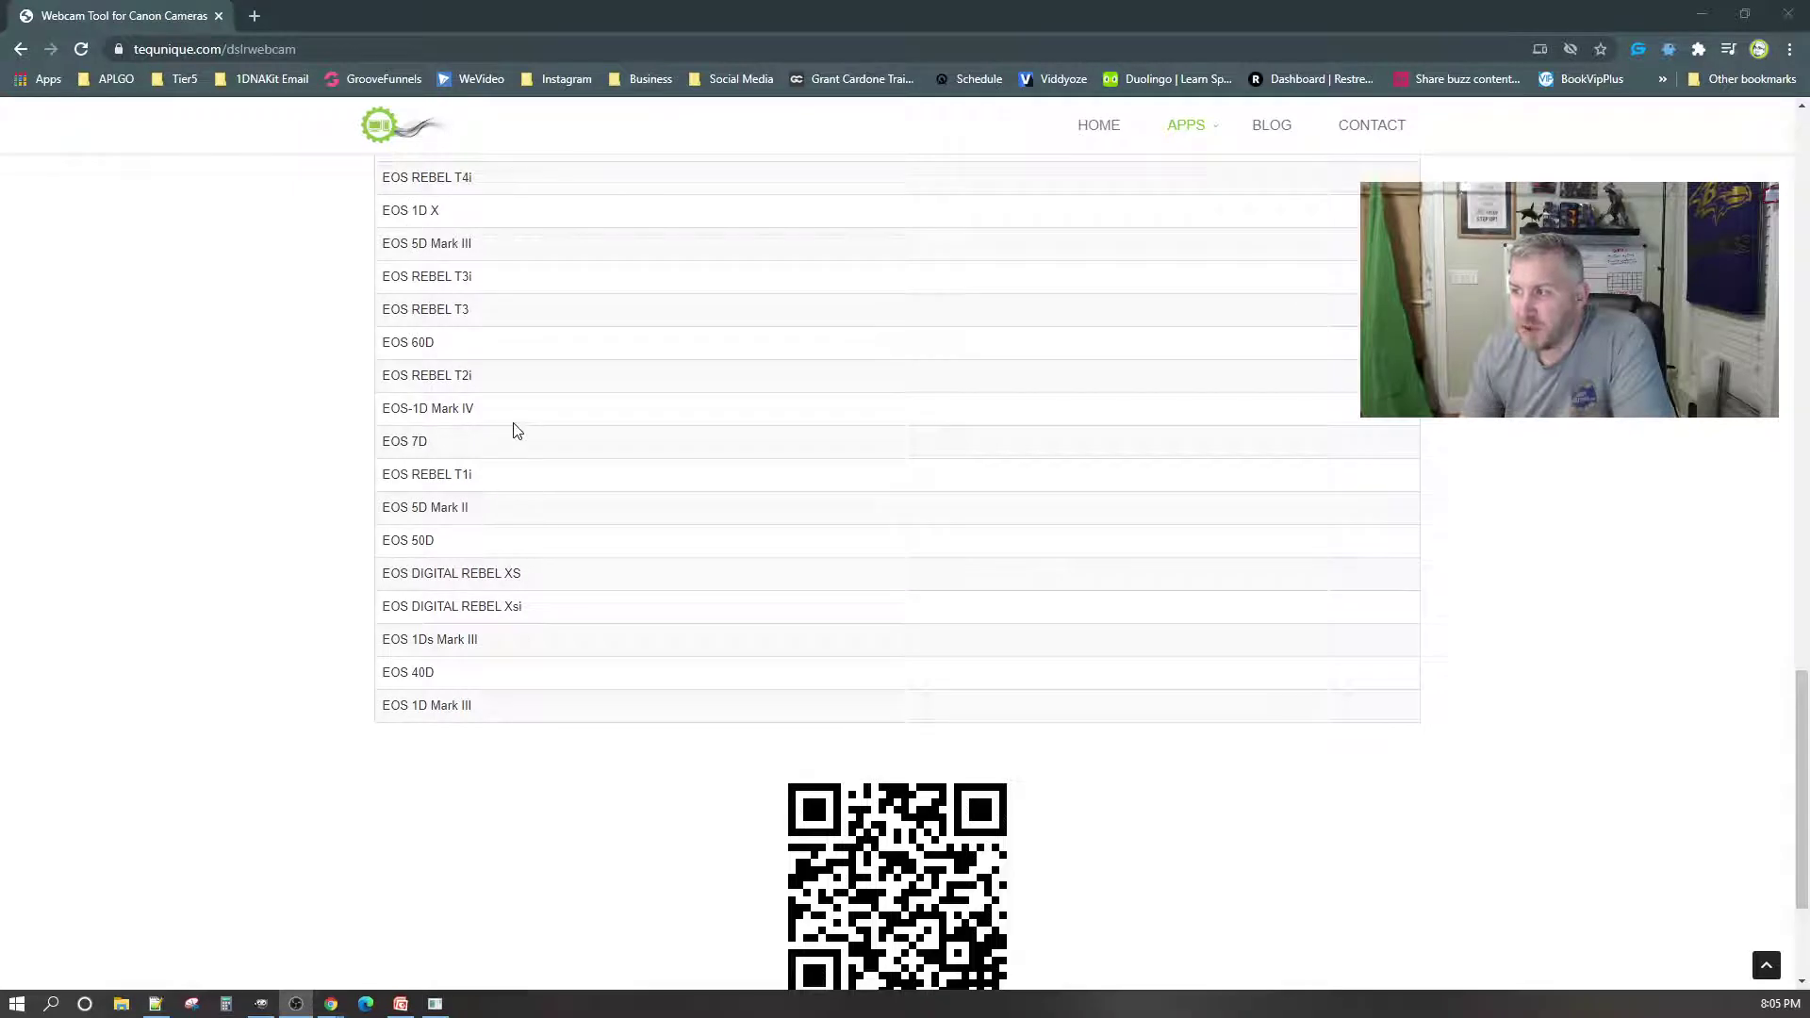
drag(497, 376, 381, 375)
scroll(368, 430, up, 5)
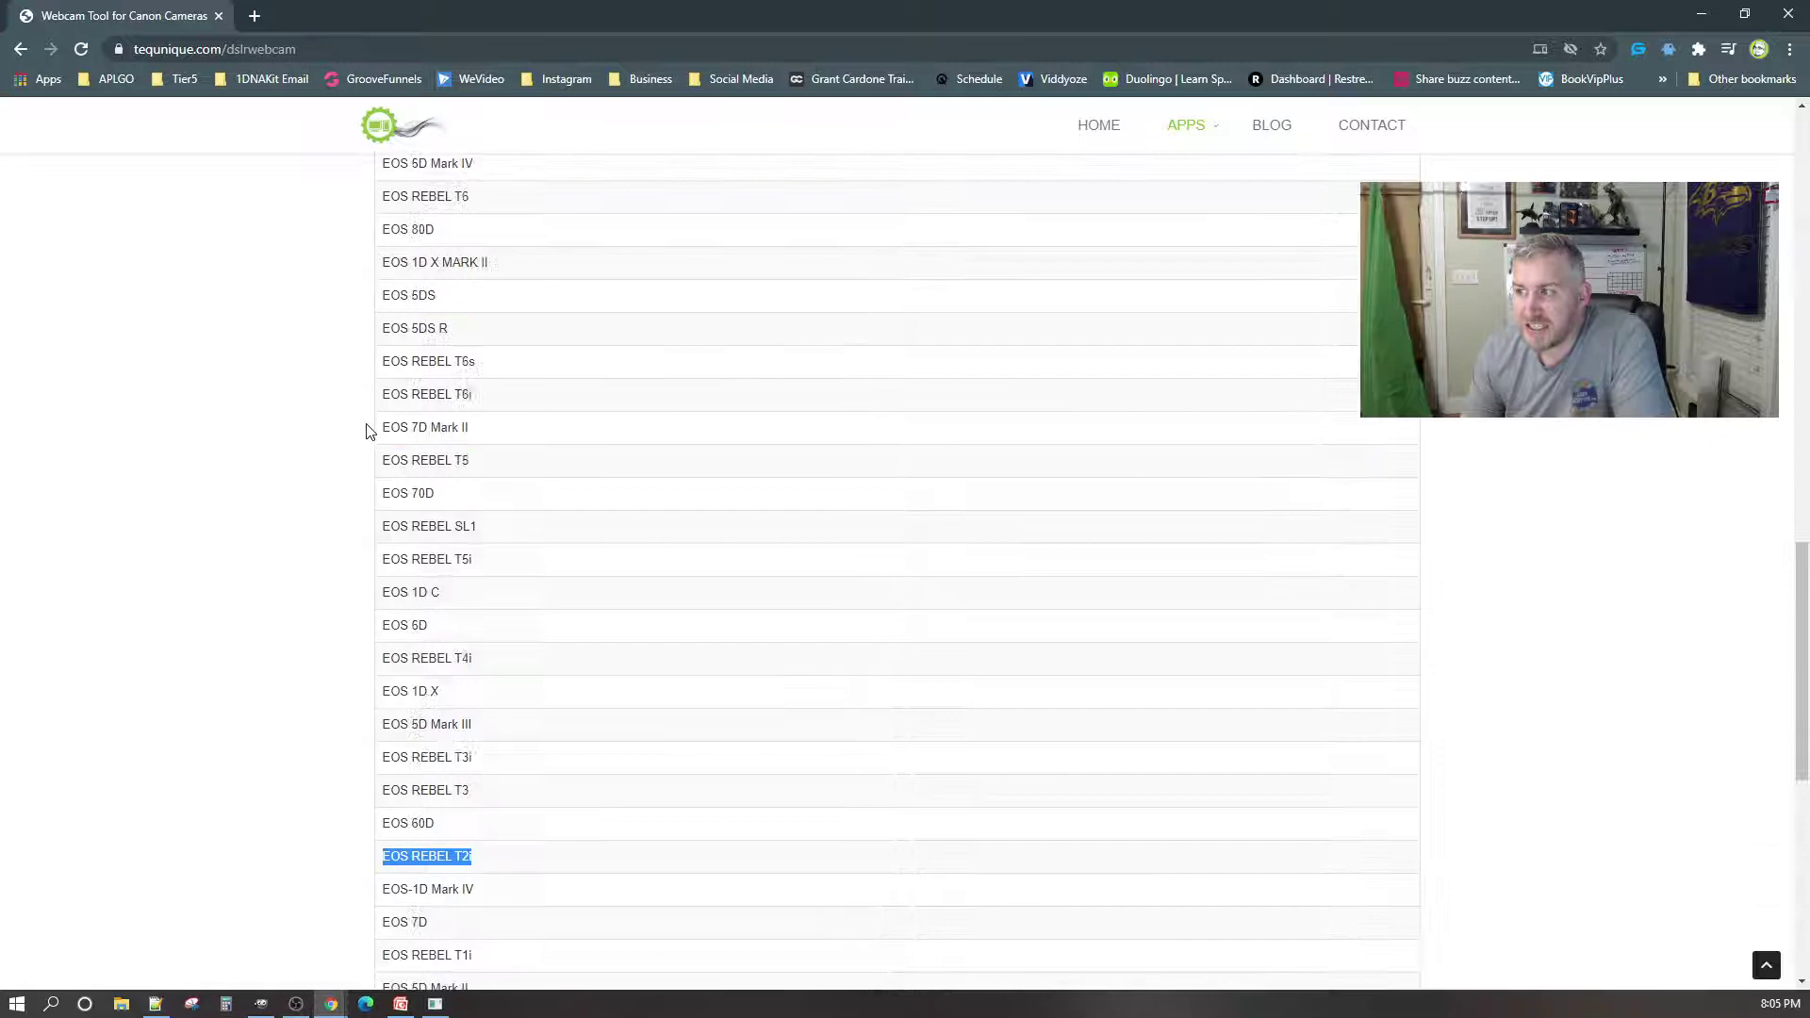
scroll(366, 429, up, 12)
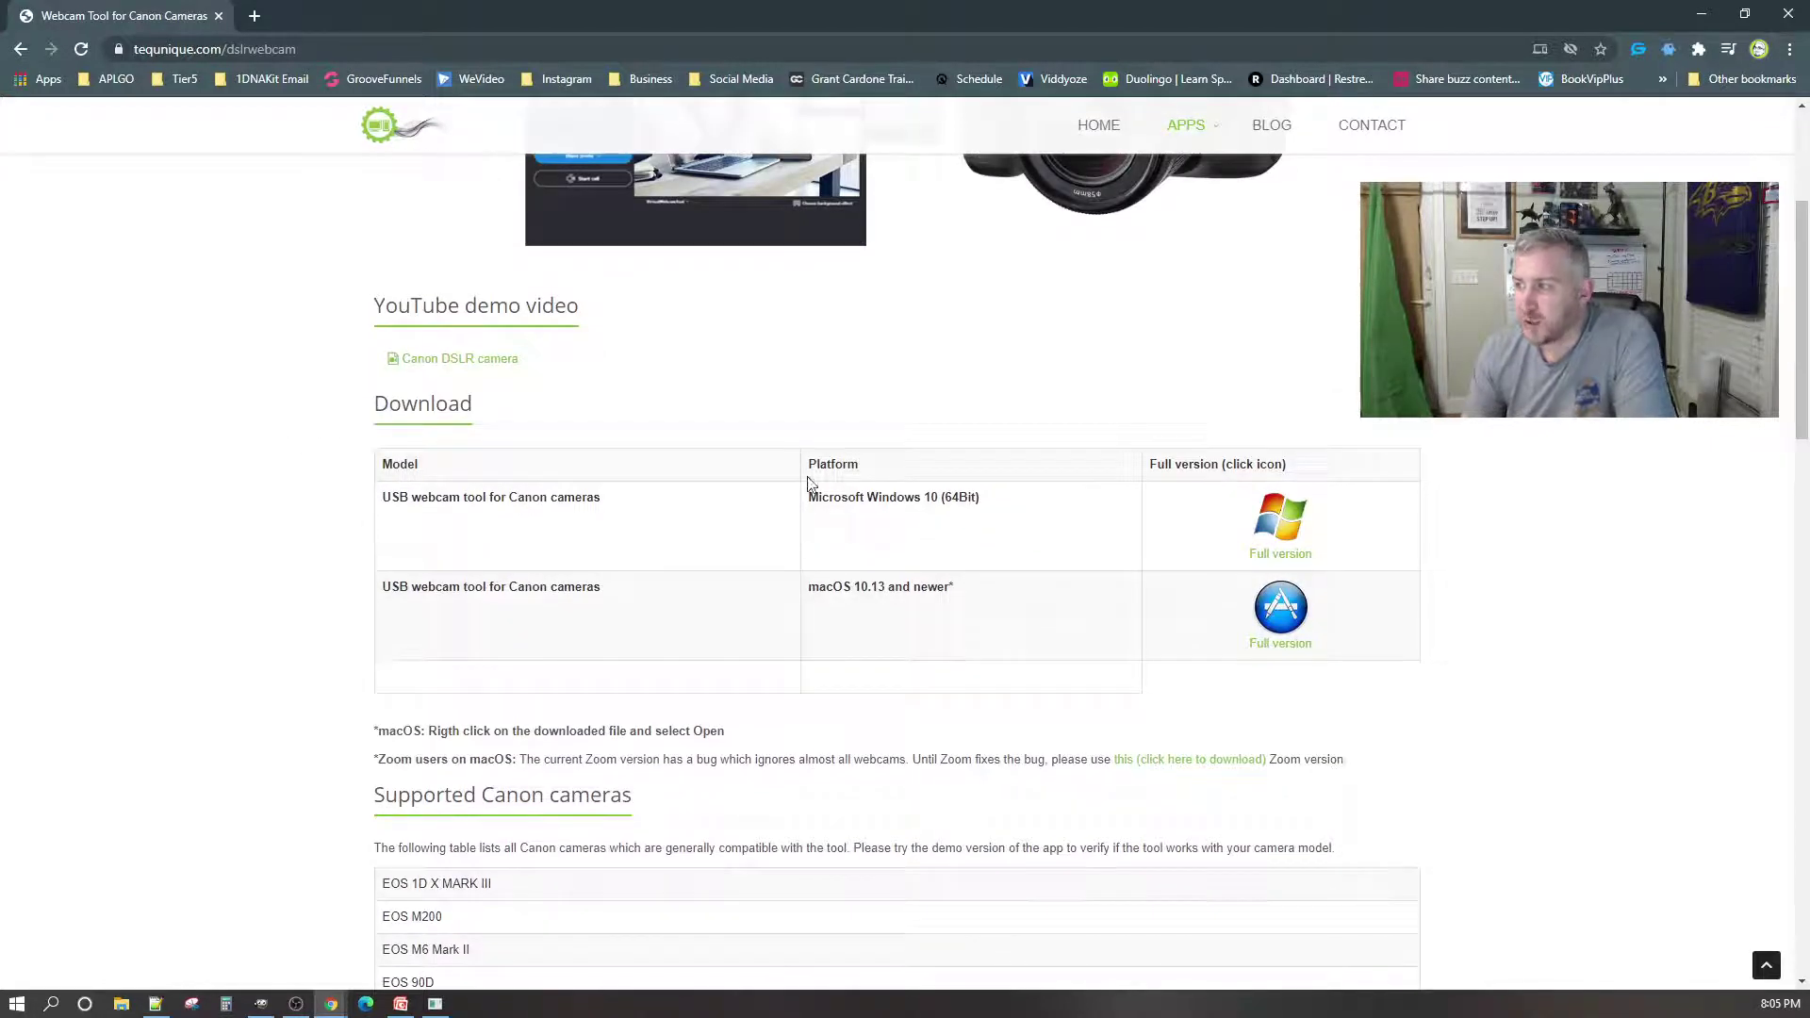
Open the 4.99 EUR purchase page for the Windows full version of the Canon Webcam Tool.
click(1281, 535)
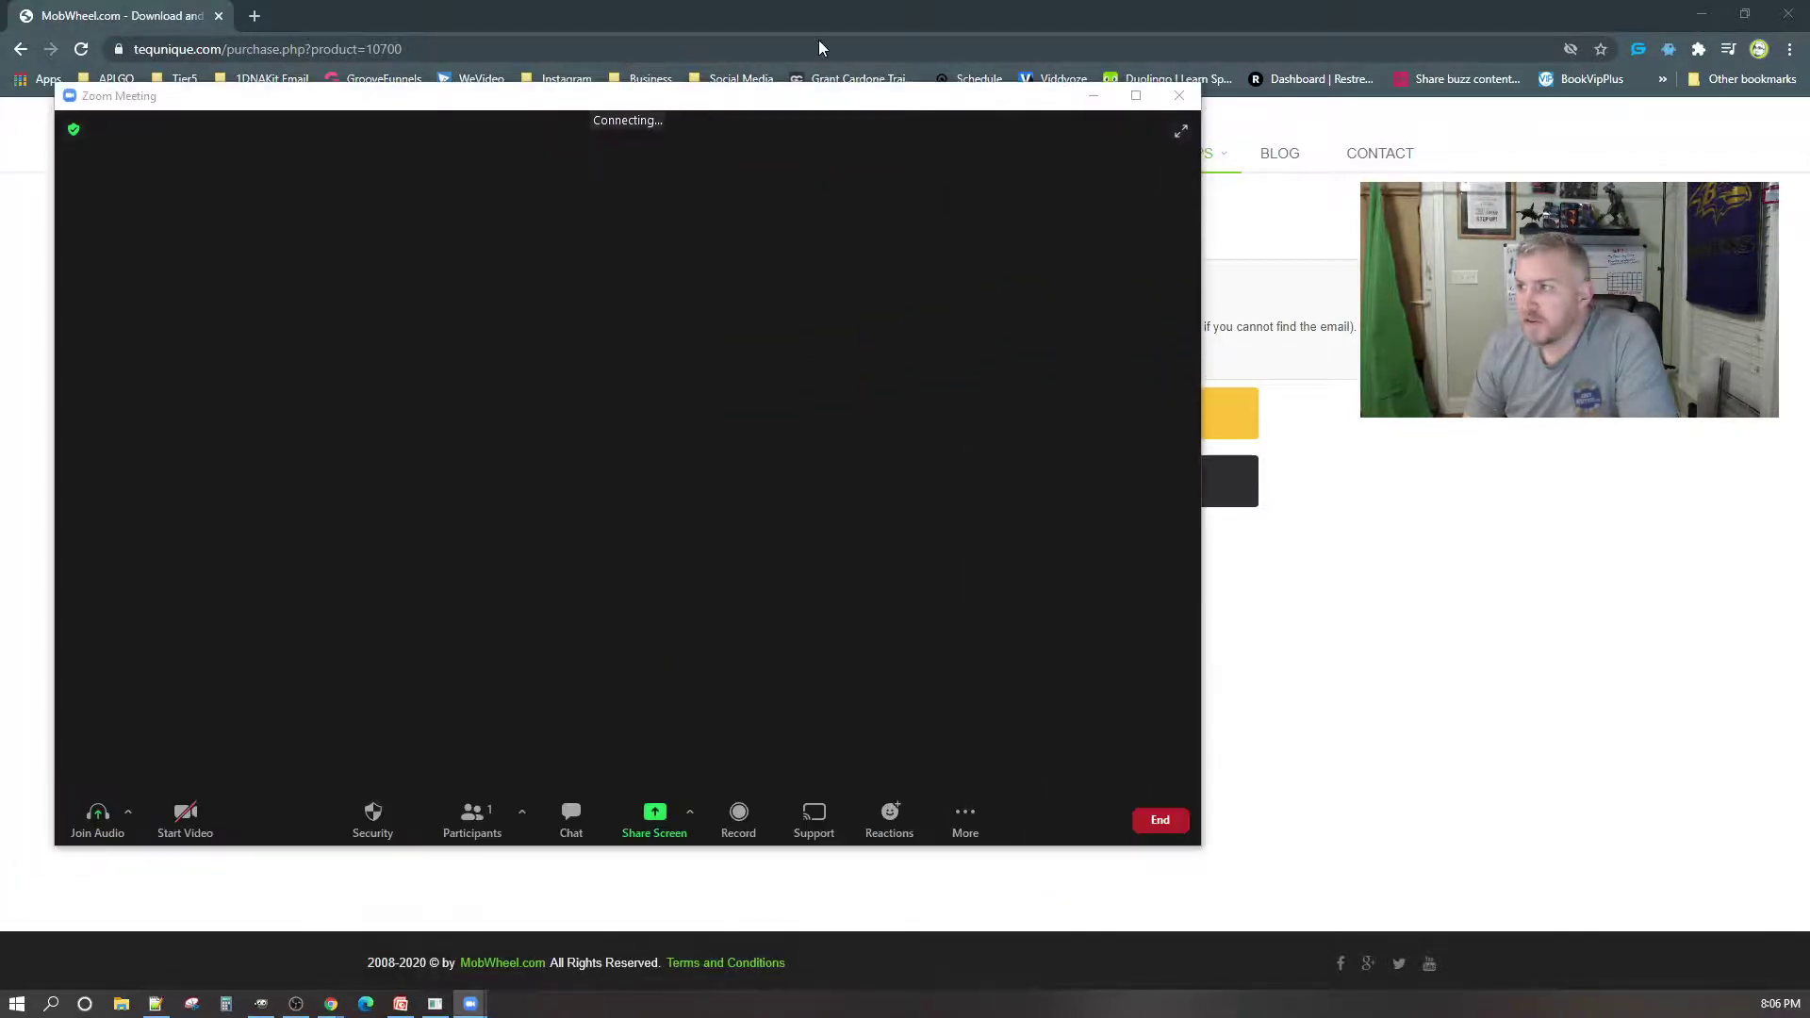
Maximize the Zoom meeting window and display its camera list, which includes tequnique's Virtual Webcam 1.
click(1246, 31)
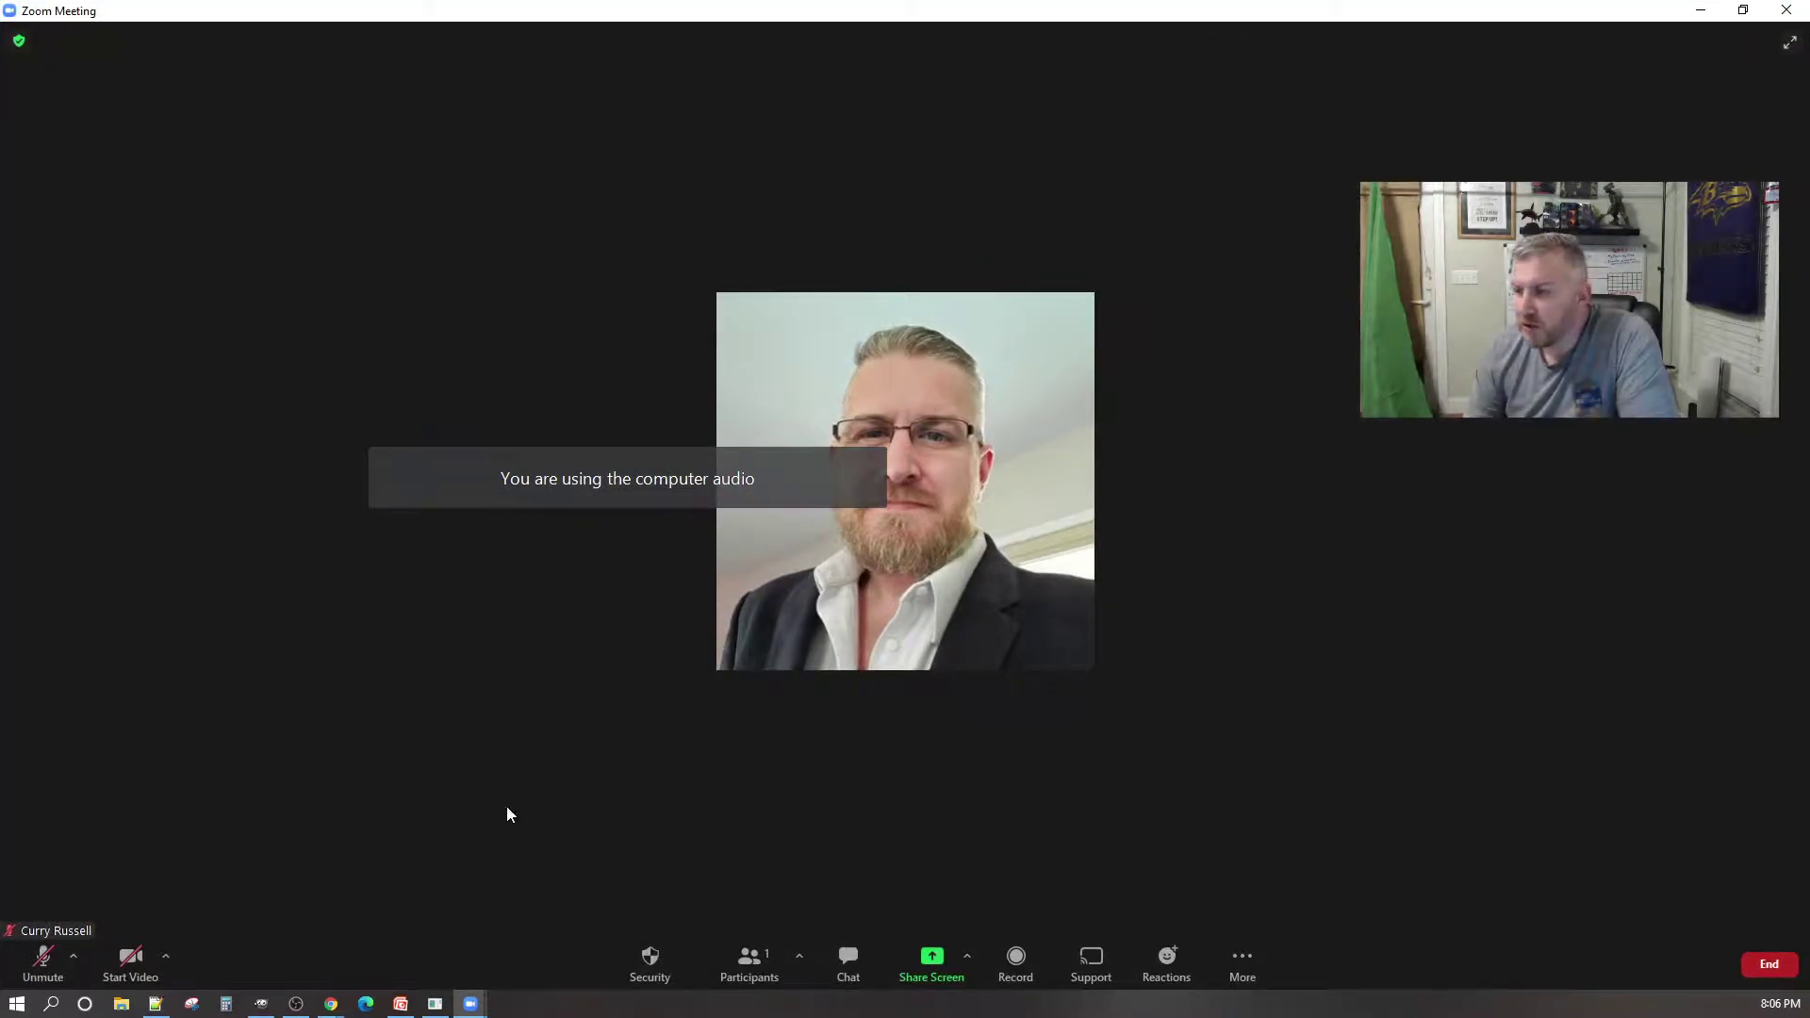
click(166, 956)
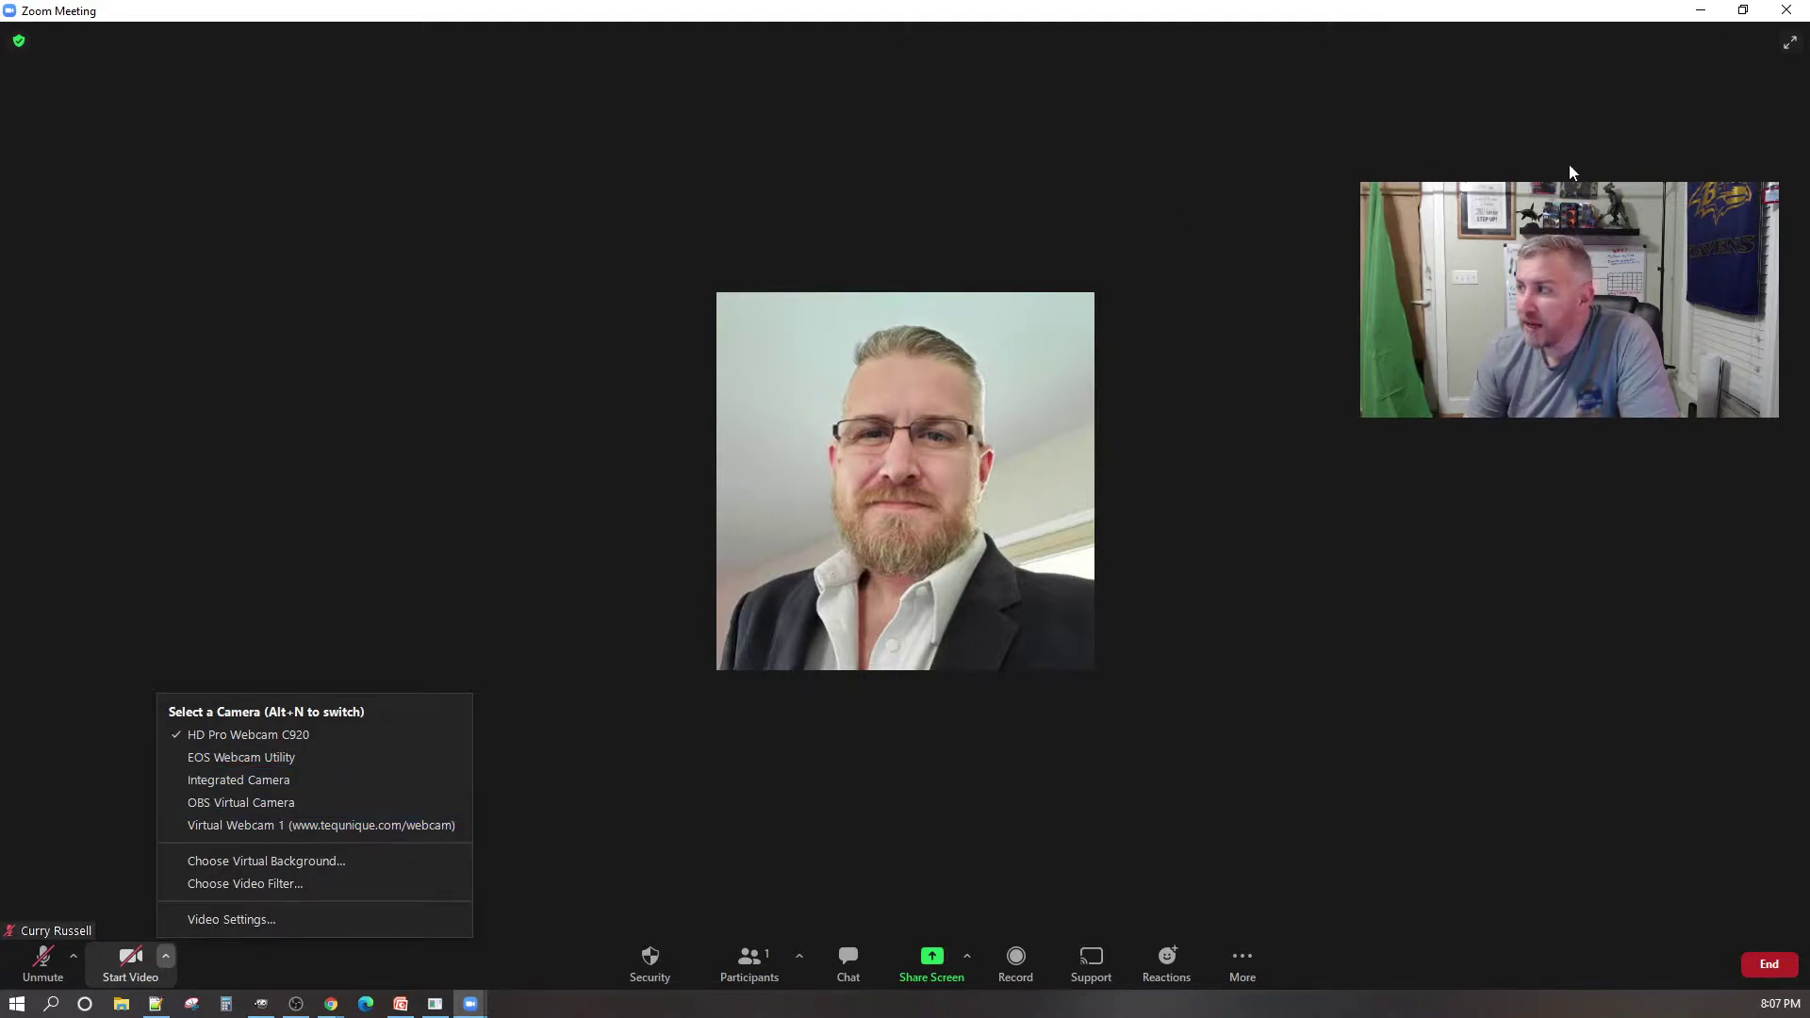
End the Zoom meeting for all participants and return to tequnique.com's Canon Webcam Tool page.
click(1787, 11)
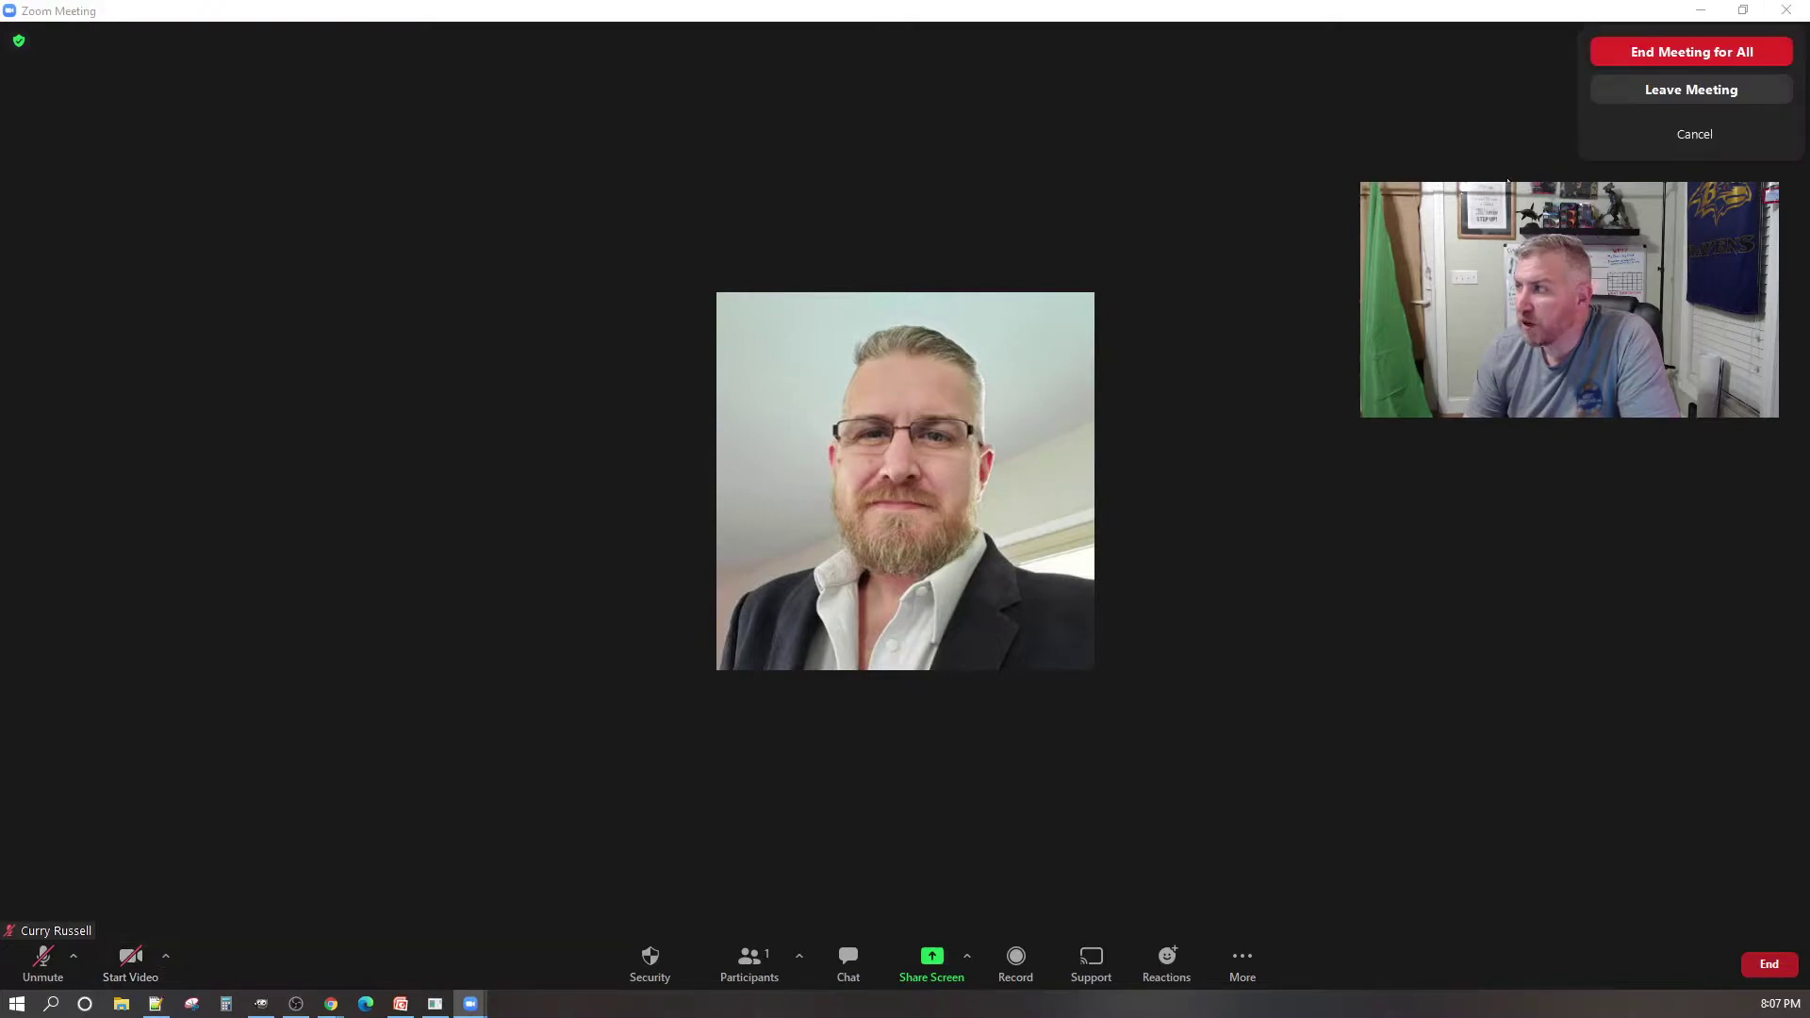
click(1628, 57)
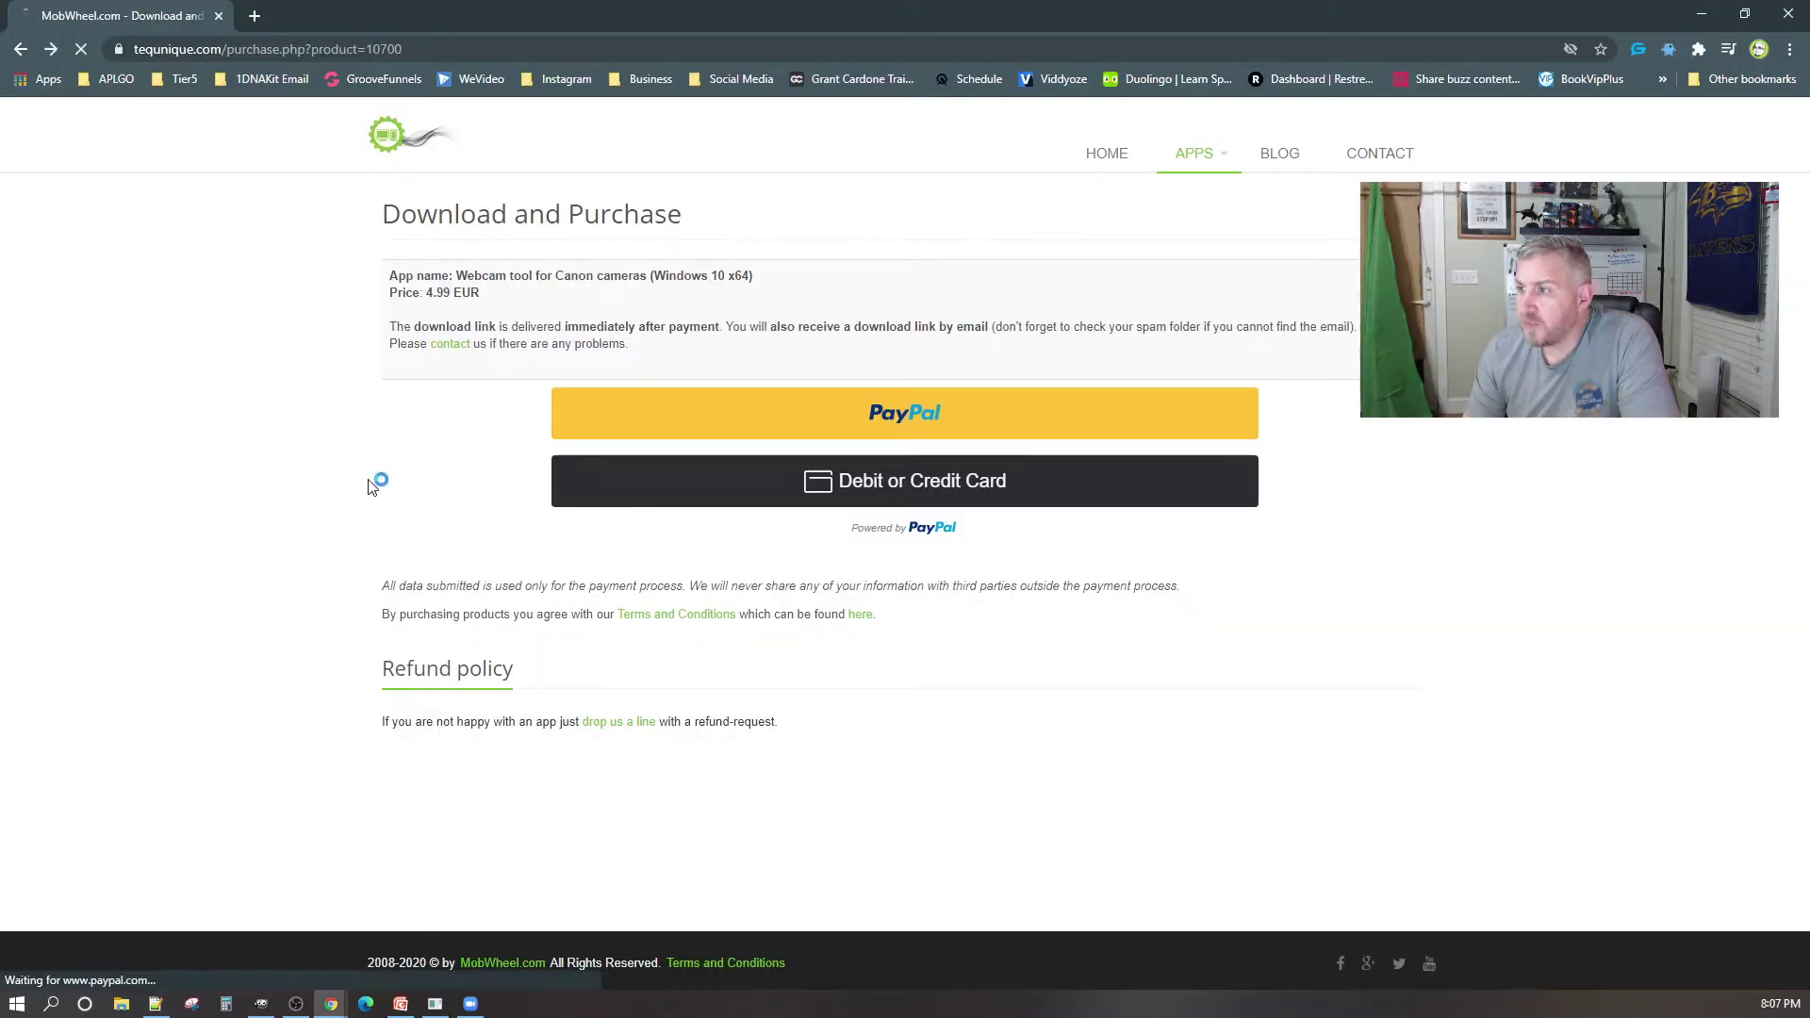
click(19, 48)
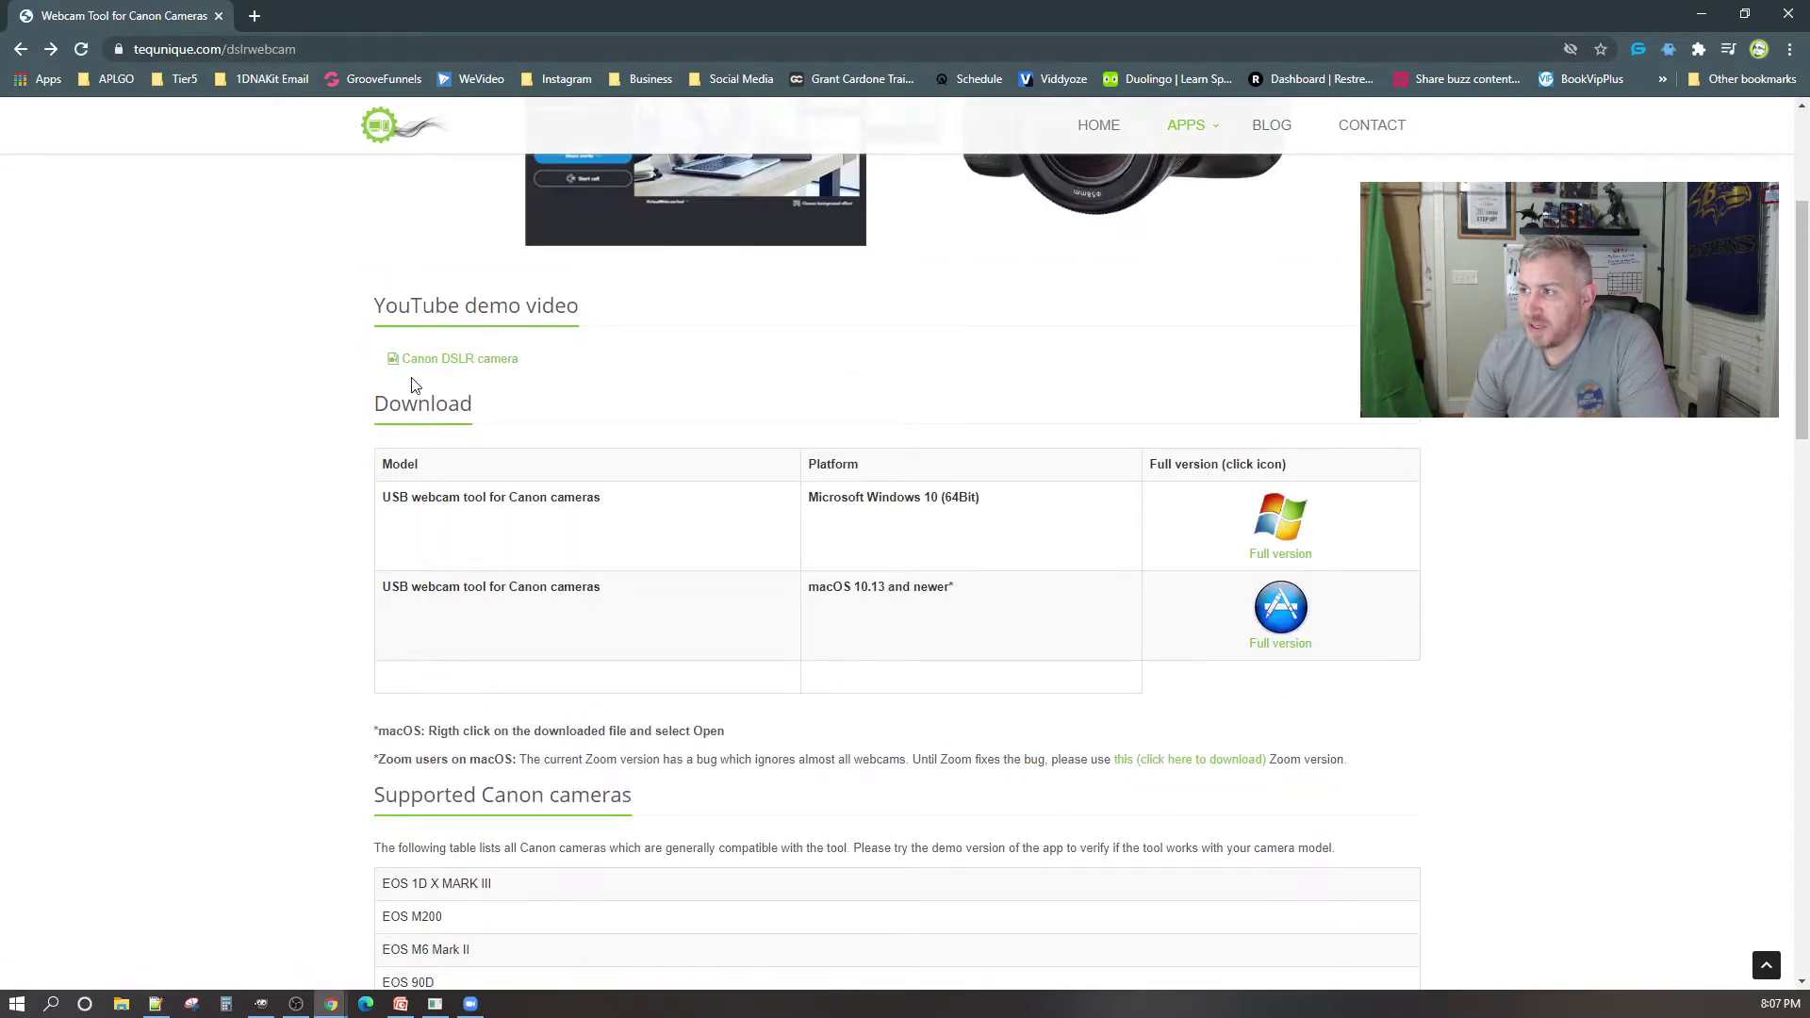
scroll(403, 437, down, 2)
scroll(410, 444, up, 3)
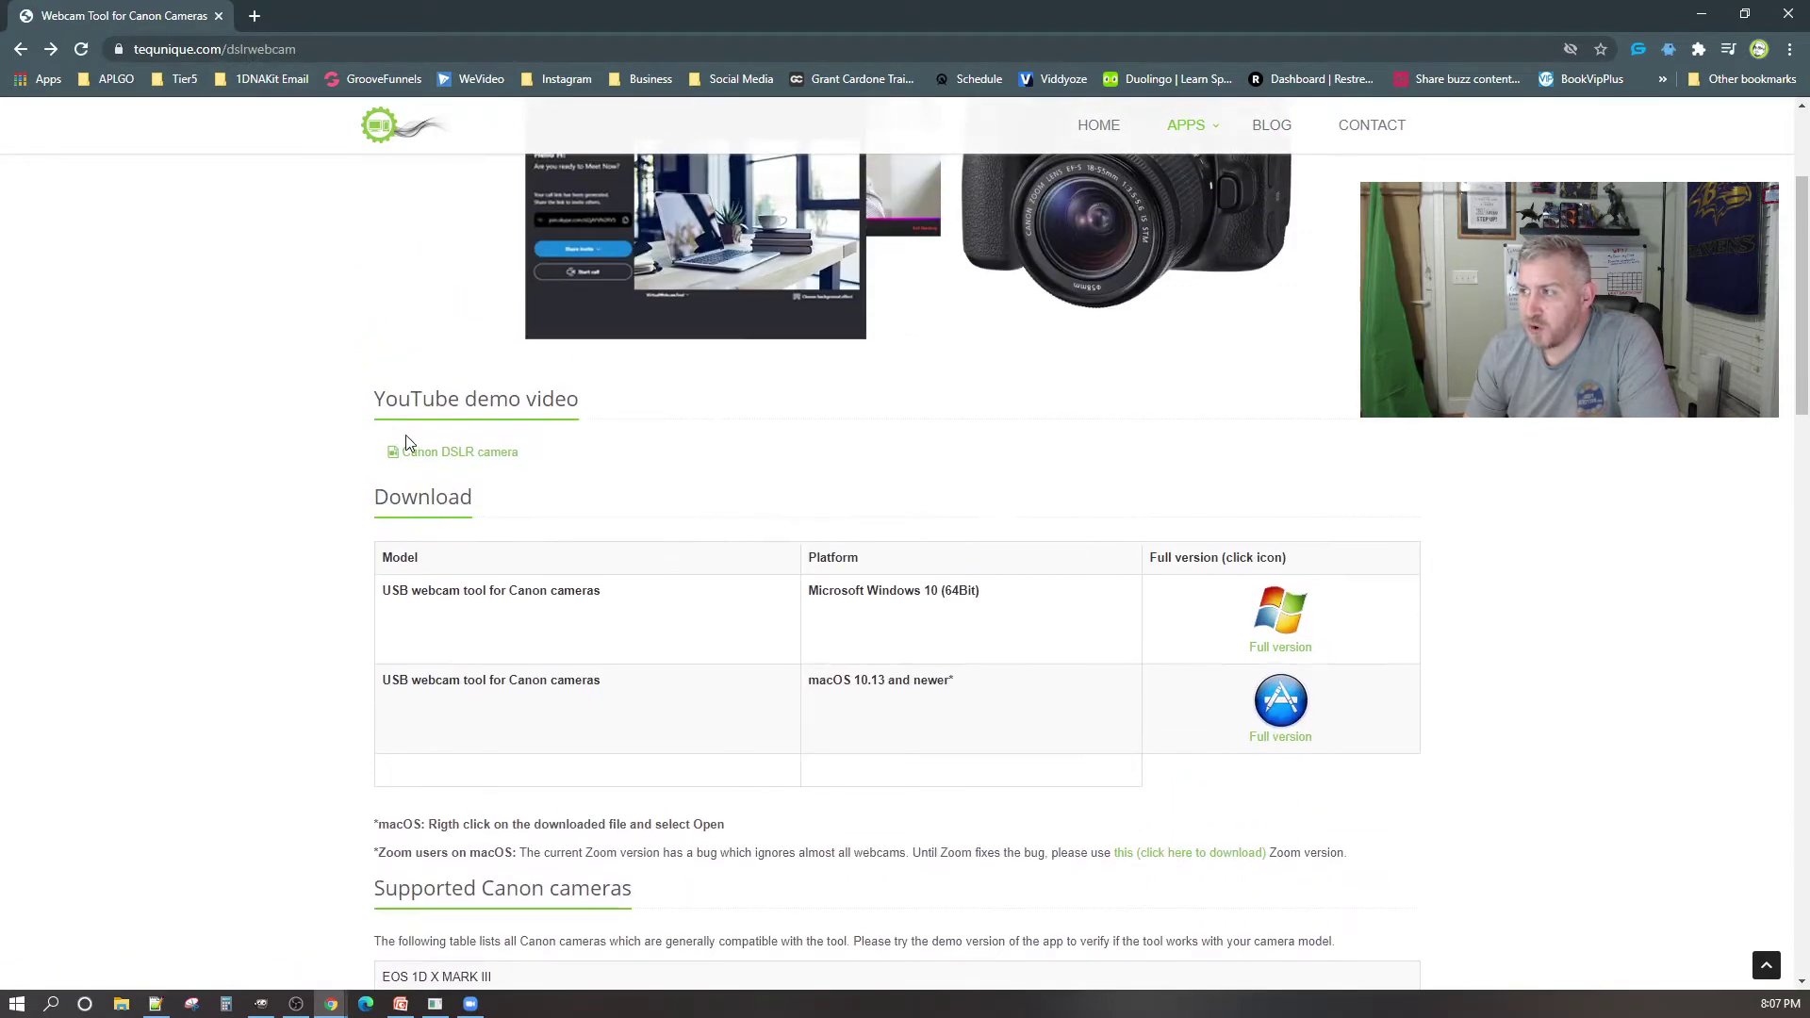
scroll(409, 442, up, 3)
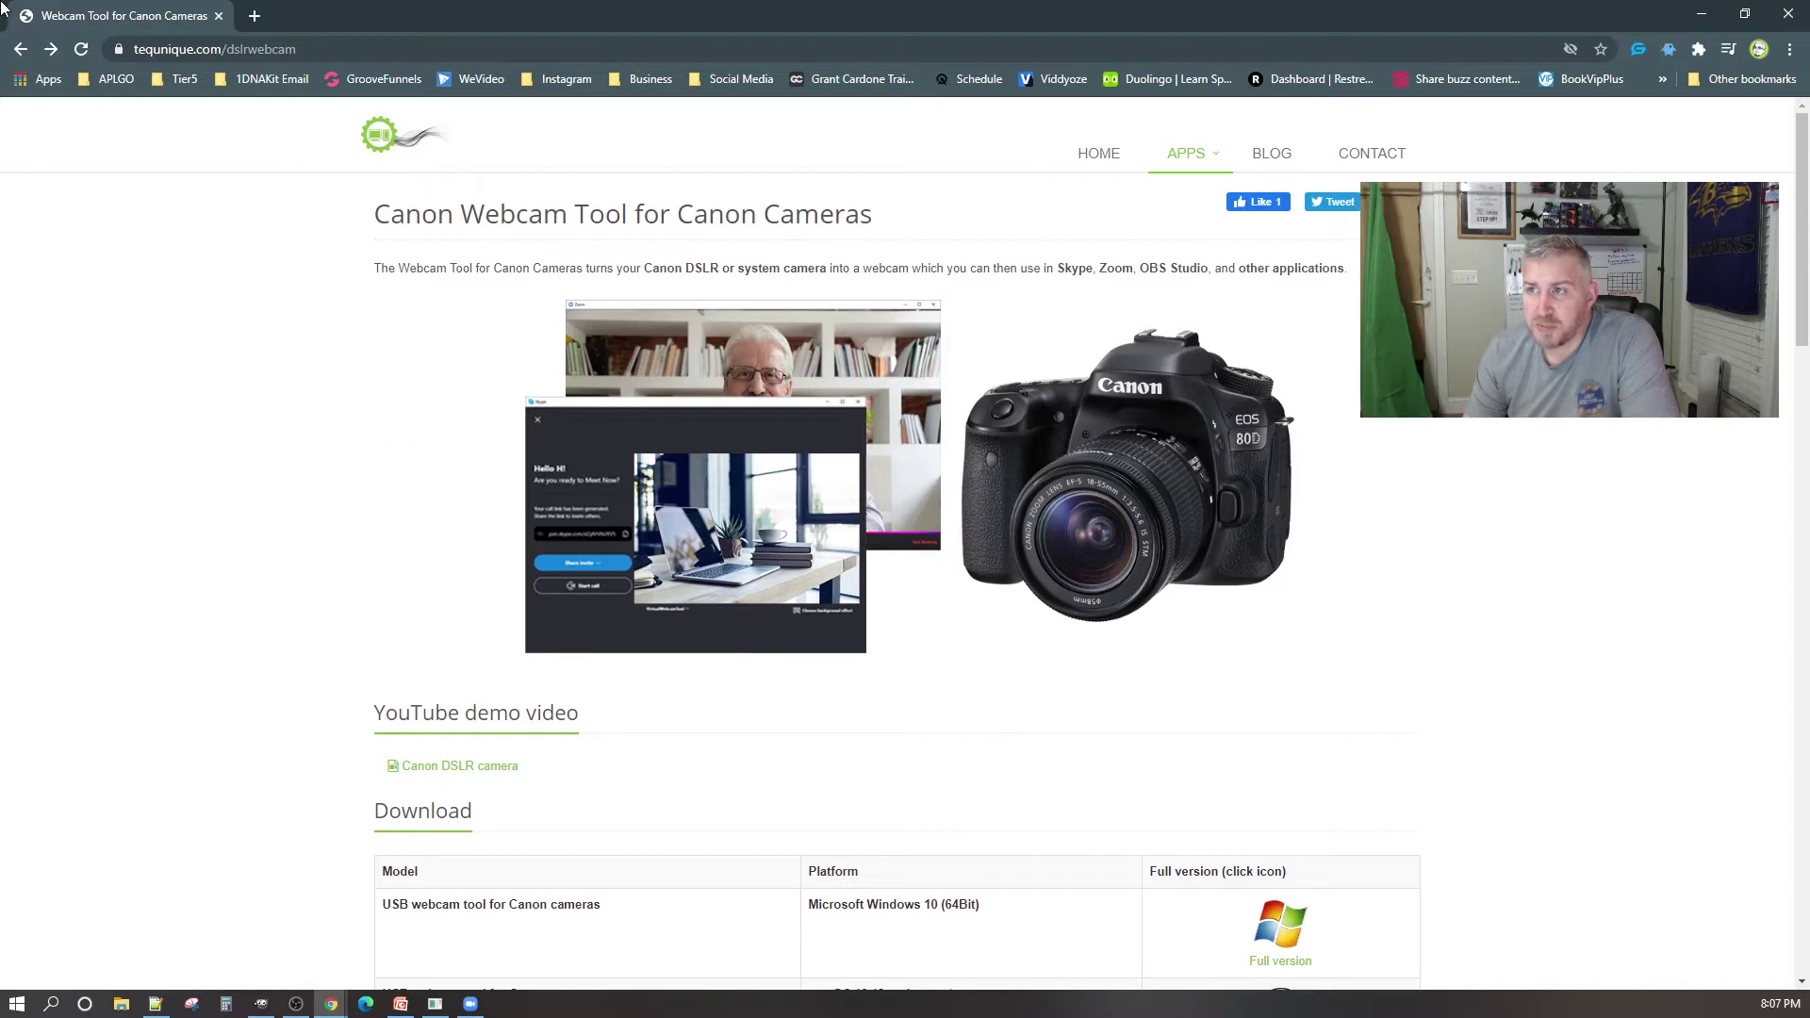